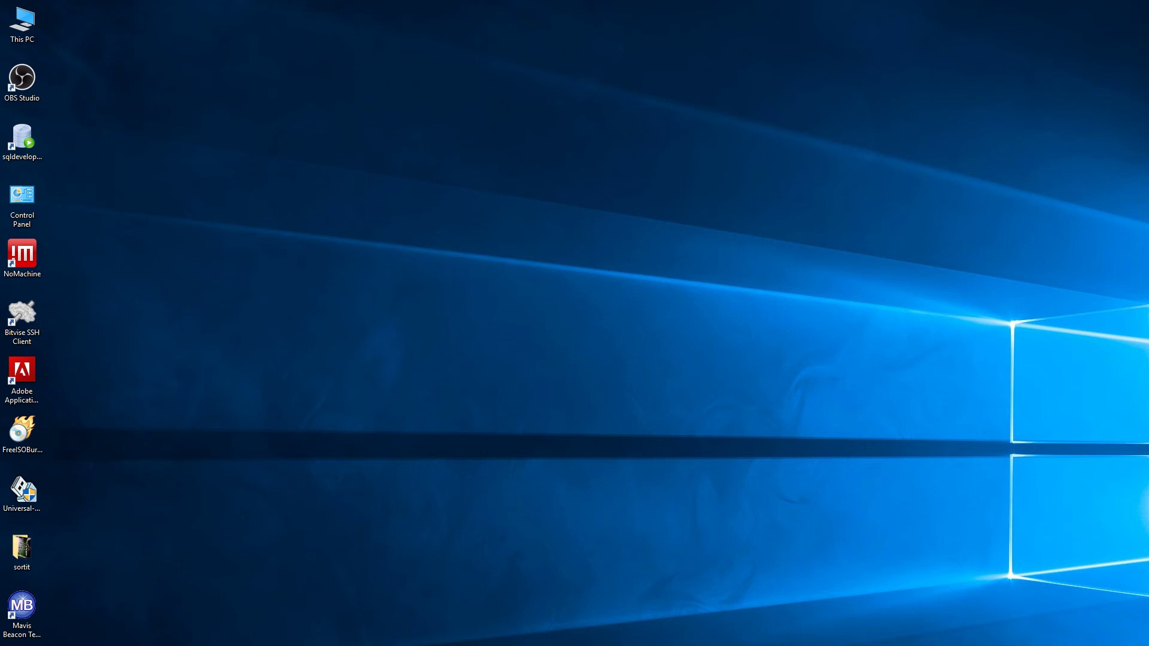
Step: Open the Start menu with the Windows key
{"action": "key", "text": "super"}
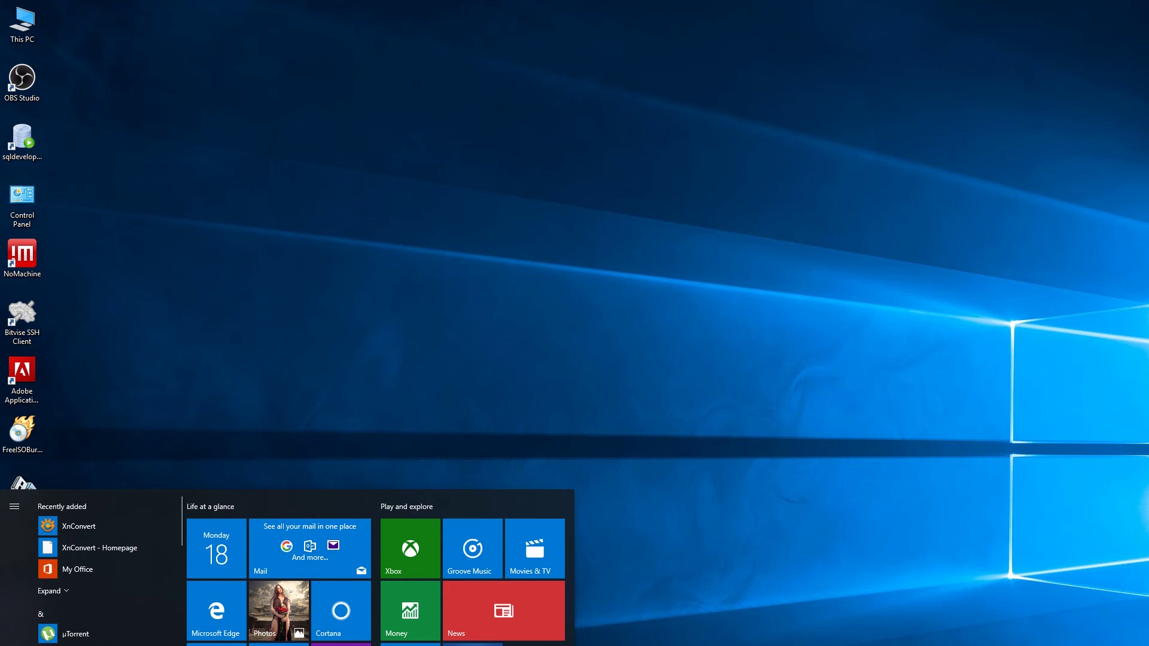
Step: Open Control Panel via a 'co' search and review File History's available backup drives
{"action": "type", "text": "co"}
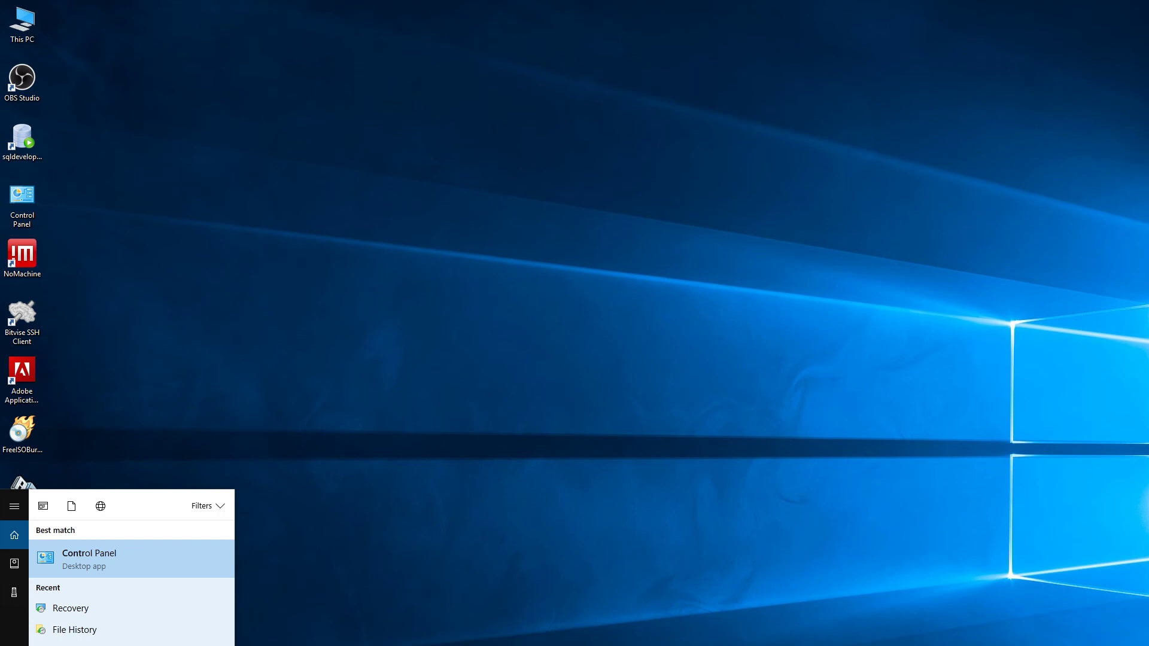
{"action": "key", "text": "Return"}
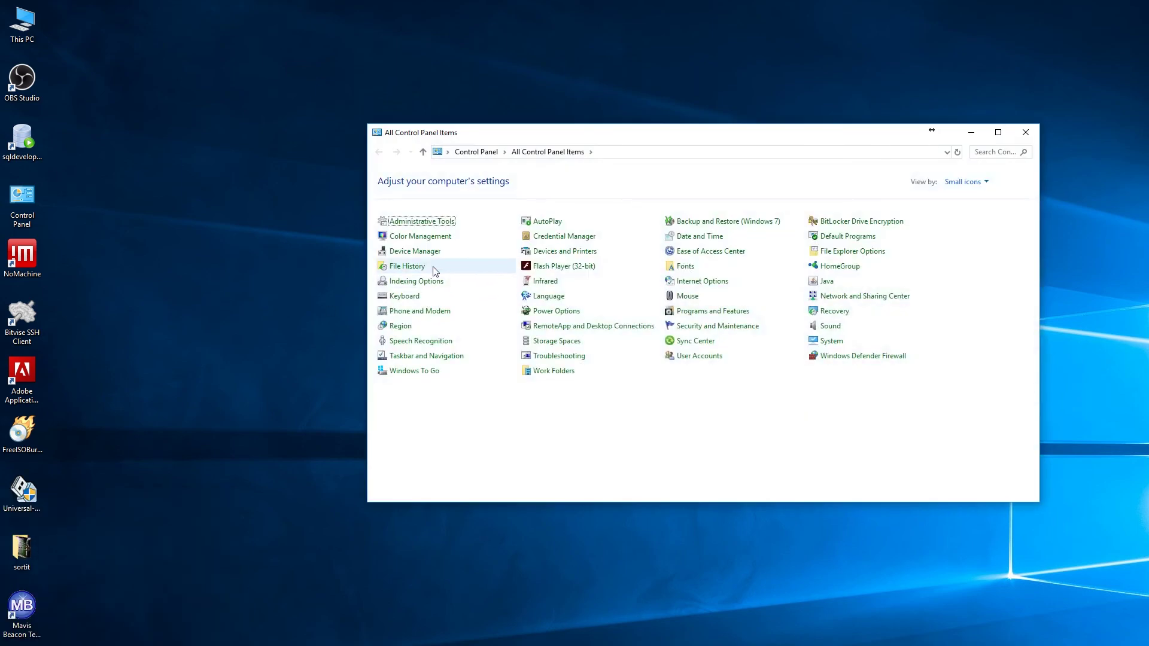
{"action": "left_click", "coordinate": [412, 270]}
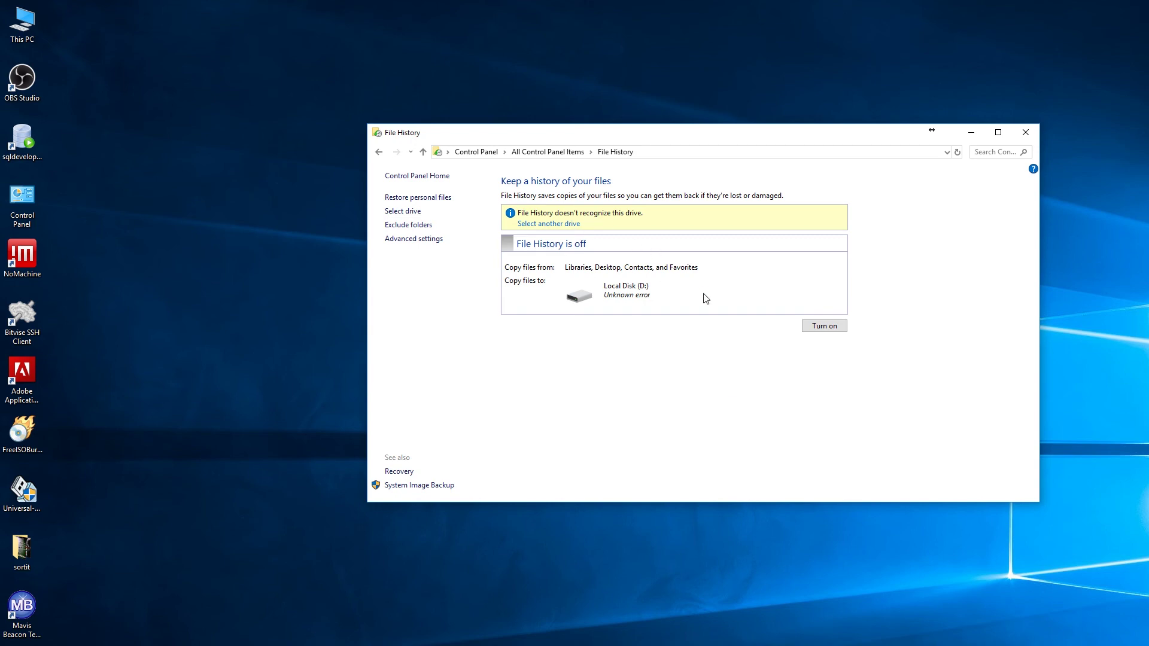
{"action": "left_click", "coordinate": [545, 224]}
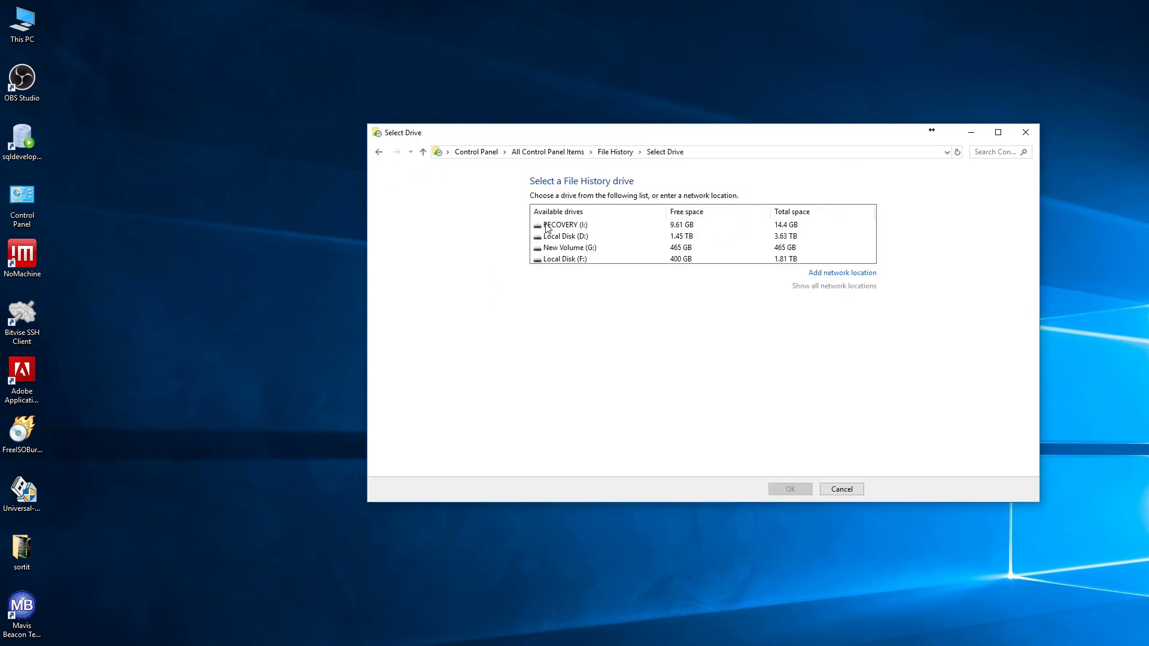
{"action": "left_click", "coordinate": [379, 151]}
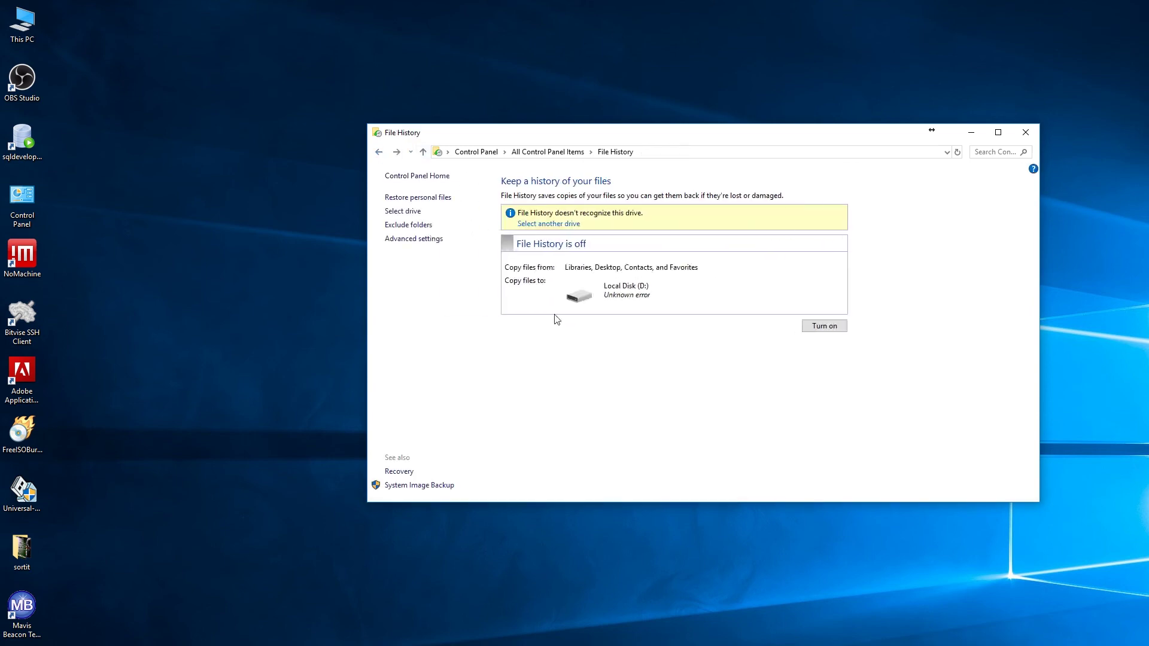
Step: Start Create a system image and keep New Volume (G:) as the hard-disk destination
{"action": "left_click", "coordinate": [417, 486]}
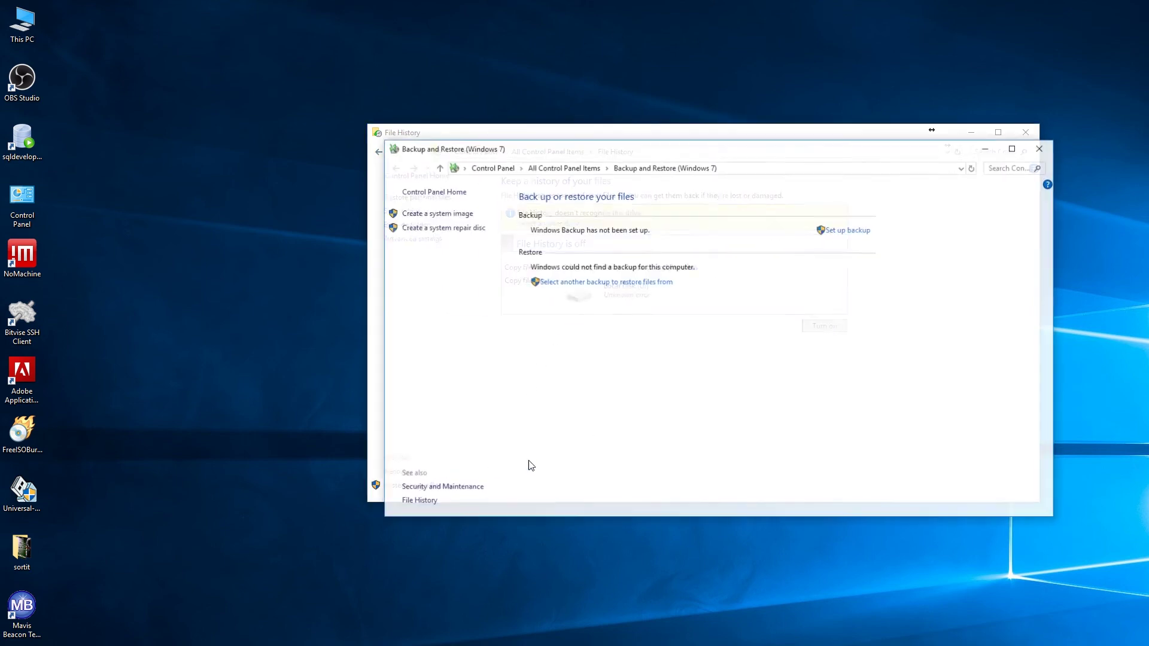
{"action": "left_click", "coordinate": [437, 214]}
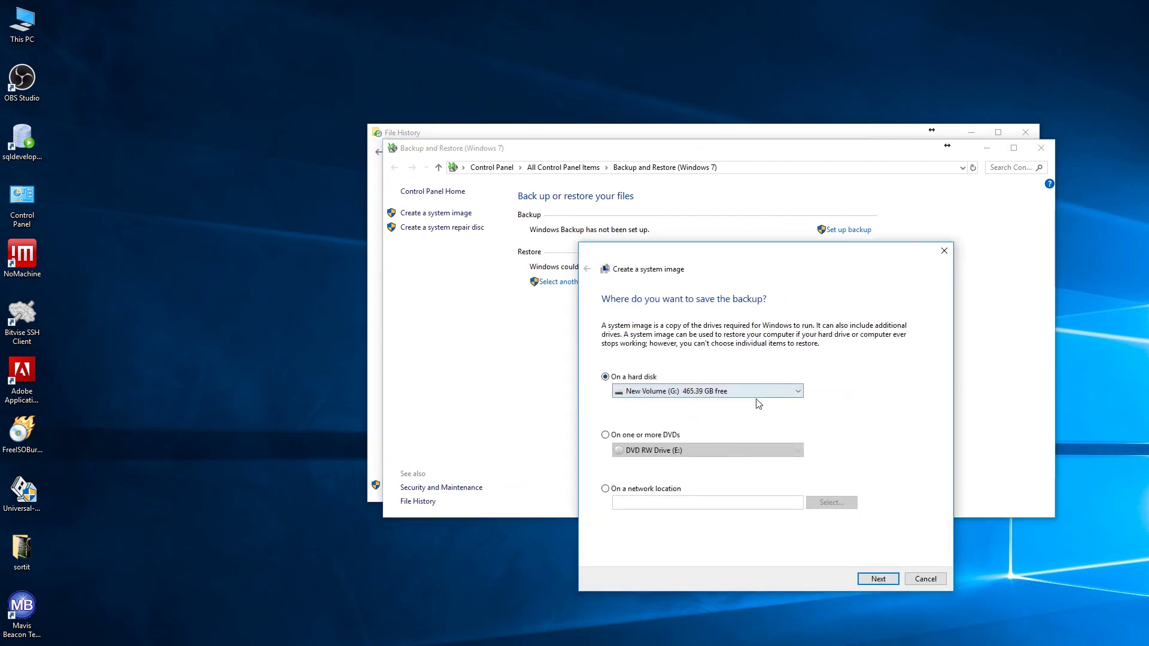
{"action": "left_click", "coordinate": [778, 395]}
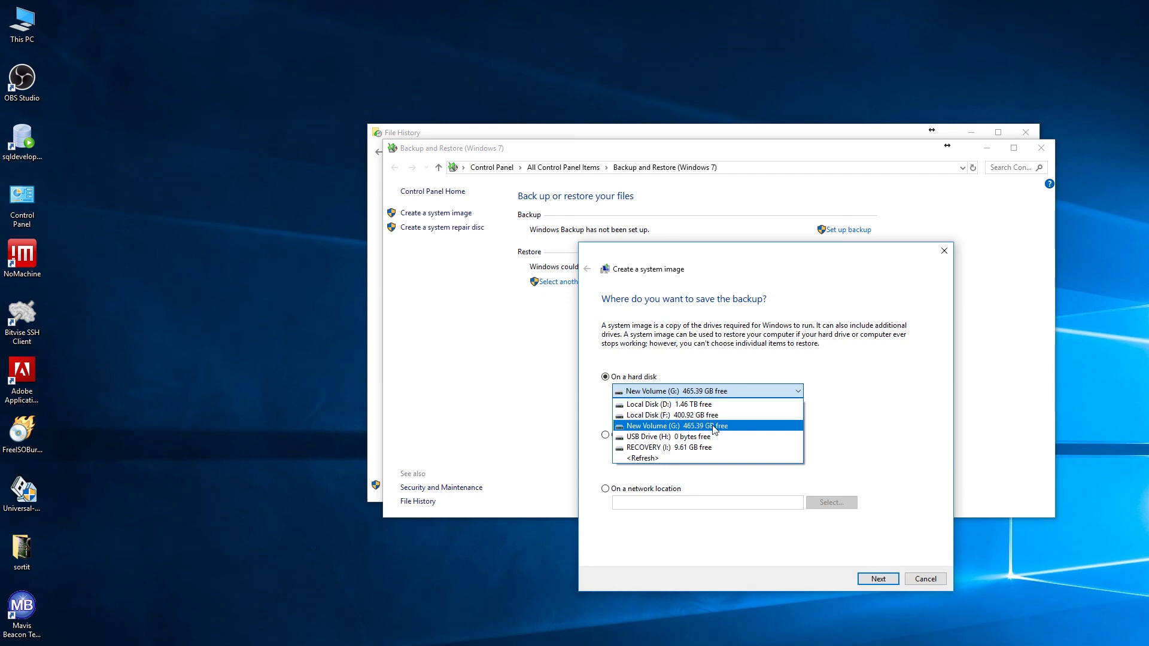
{"action": "left_click", "coordinate": [716, 426]}
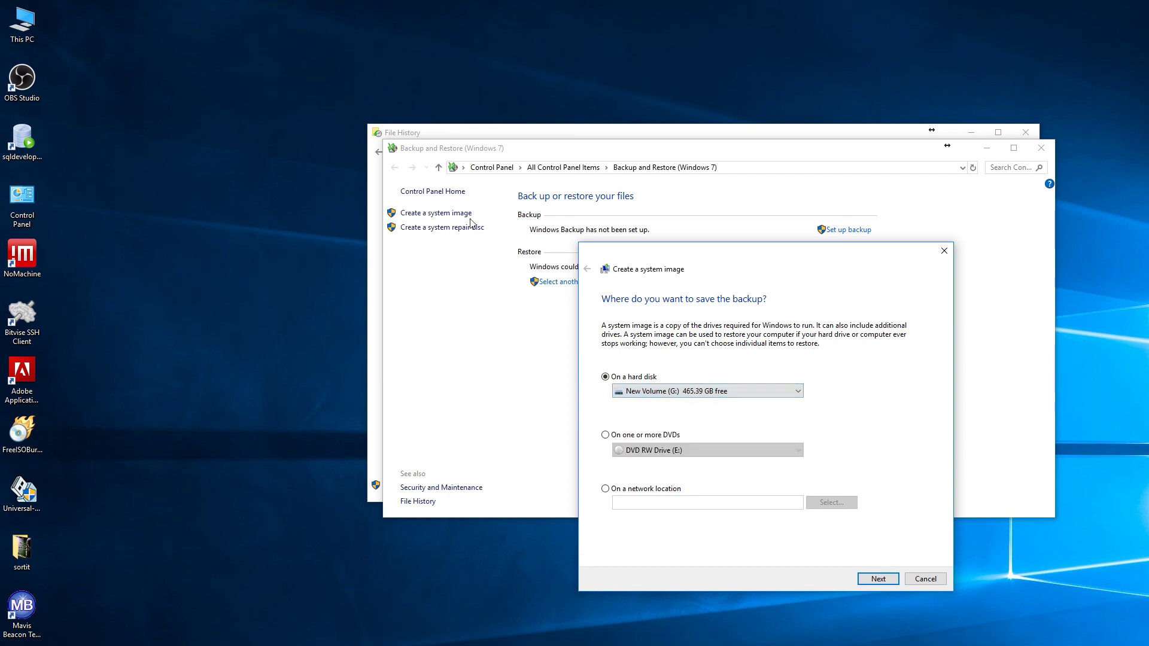
Step: Rename the New Volume (G:) drive to System_Image in This PC, granting administrator permission
{"action": "double_click", "coordinate": [22, 24]}
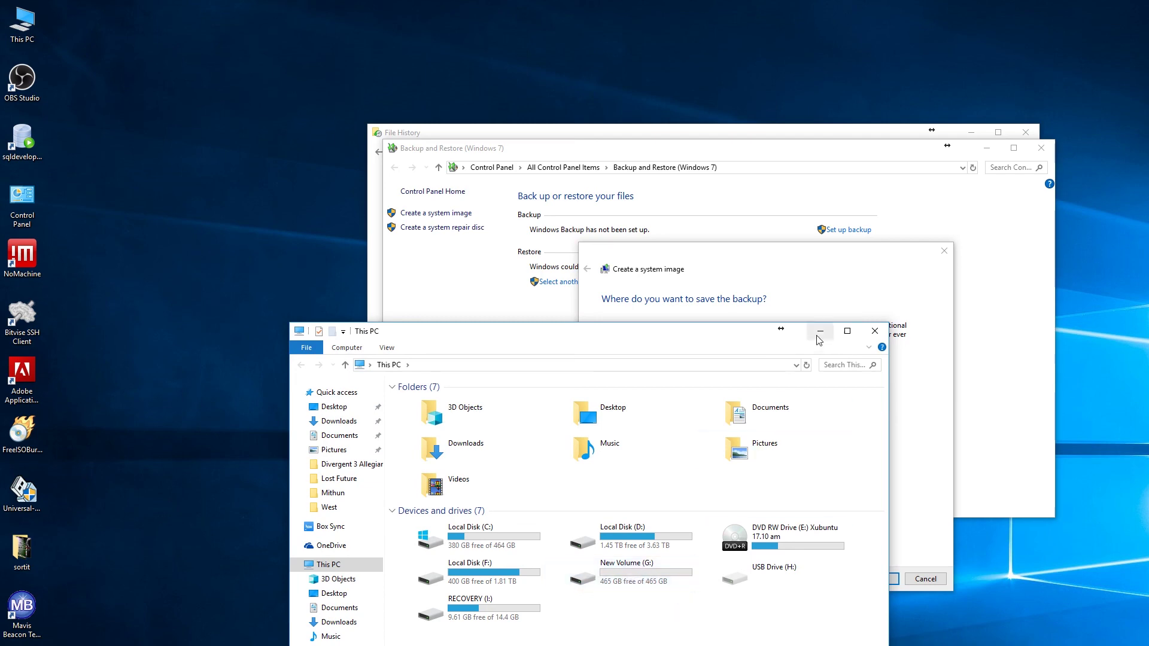
{"action": "left_click", "coordinate": [626, 572]}
{"action": "right_click", "coordinate": [626, 572]}
{"action": "left_click", "coordinate": [652, 540]}
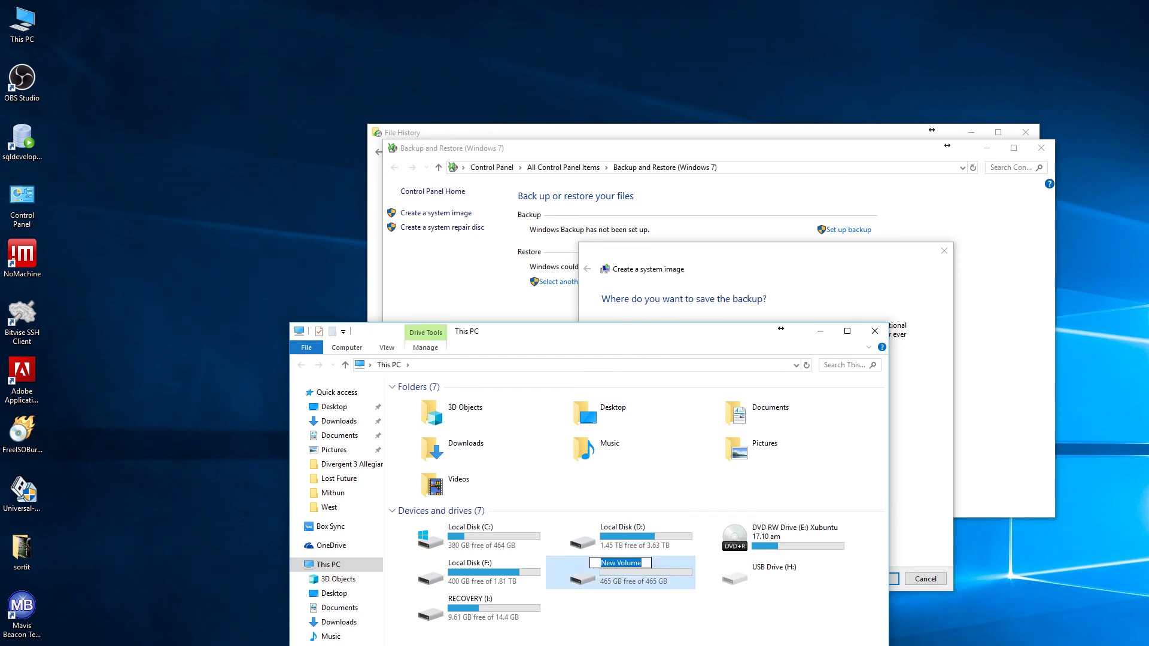
{"action": "type", "text": "sYS"}
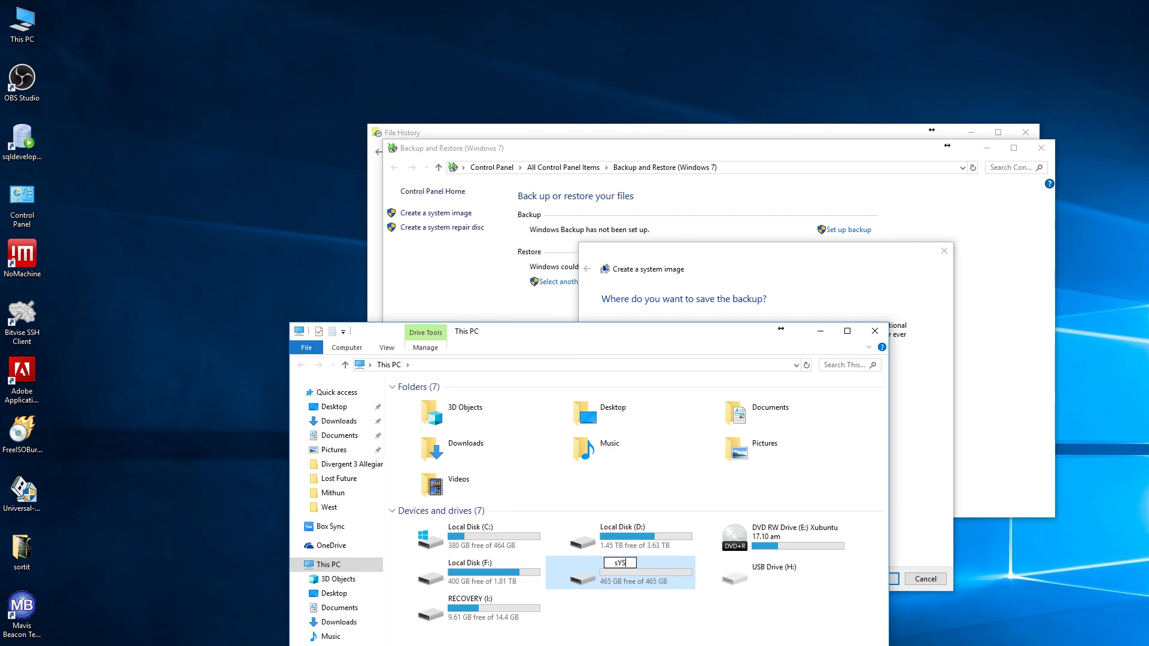
{"action": "key", "text": "BackSpace"}
{"action": "key", "text": "BackSpace"}
{"action": "key", "text": "BackSpace"}
{"action": "type", "text": "System_Image"}
{"action": "key", "text": "Return"}
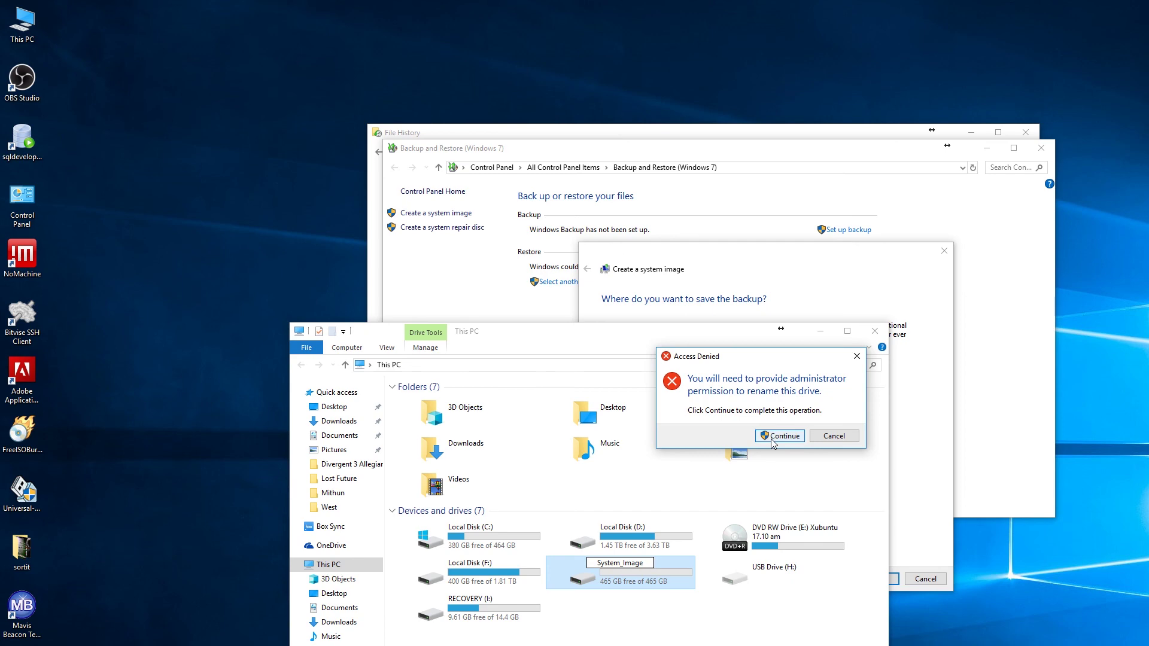
{"action": "left_click", "coordinate": [771, 436]}
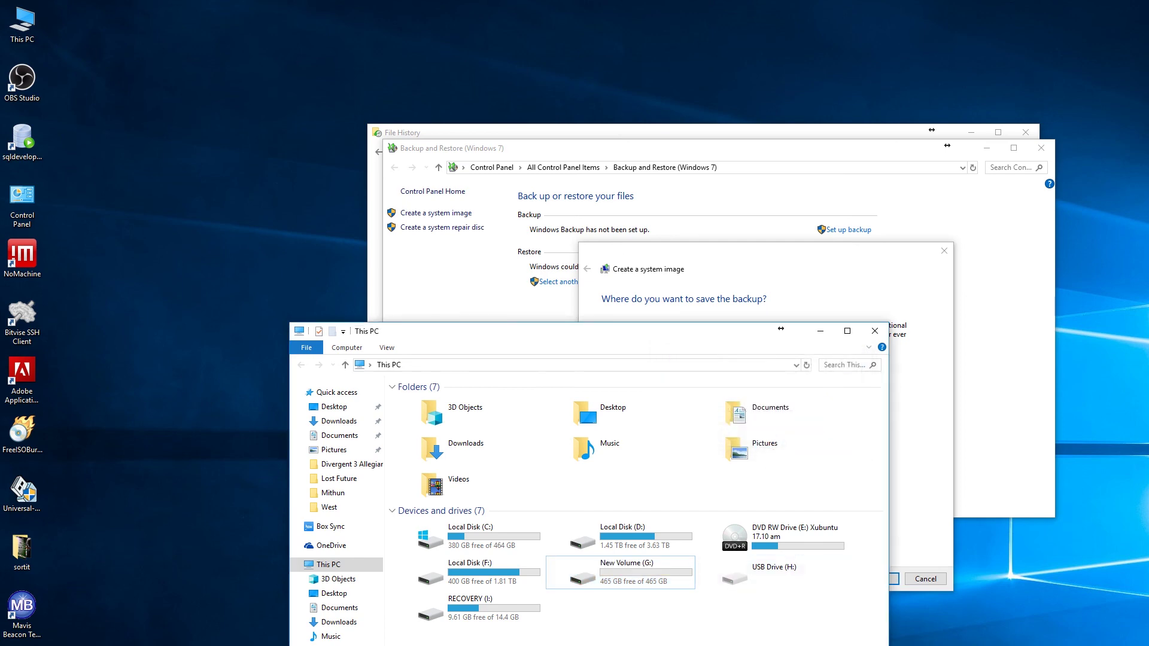
Step: Relaunch Create a system image so it picks SYSTEM_IMAGE (G:), moving the wizard up and right
{"action": "left_click", "coordinate": [446, 214]}
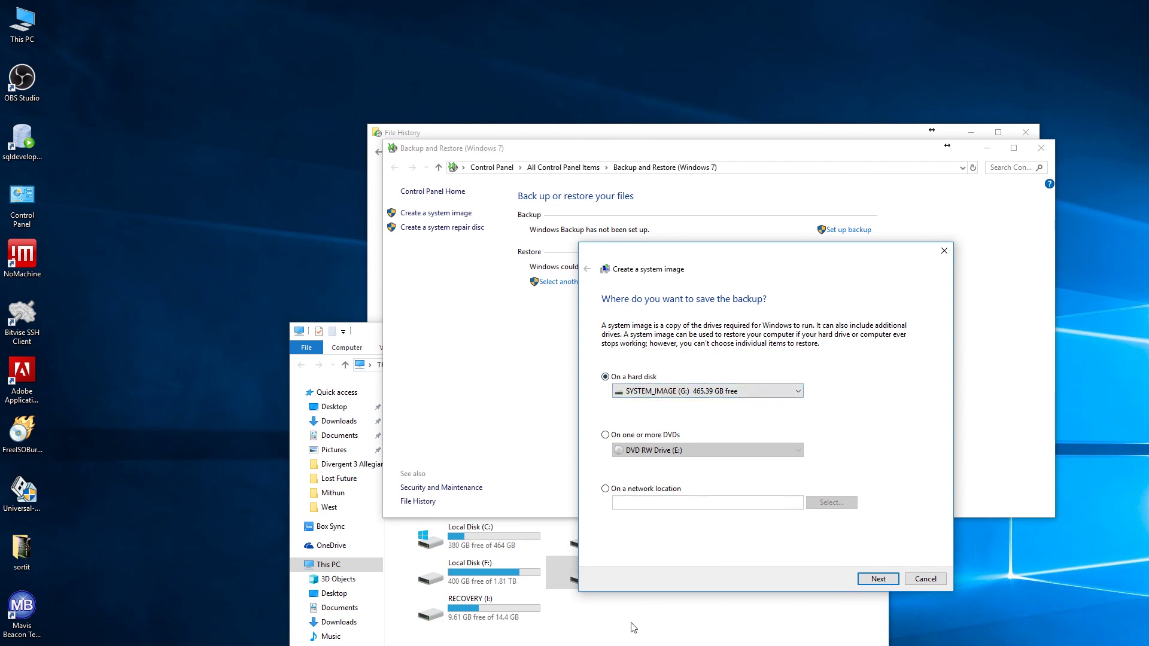
{"action": "left_click_drag", "start_coordinate": [783, 269], "coordinate": [867, 194]}
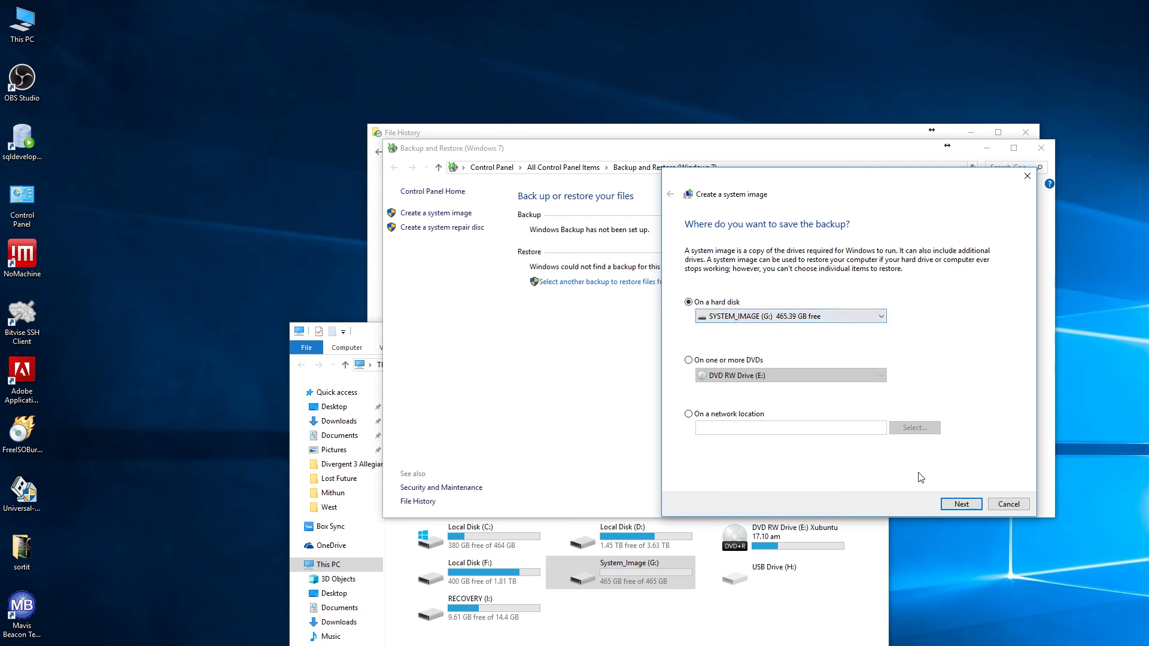
Step: Review the drive list, leaving D: and F: unchecked so only system drives and C: are imaged
{"action": "left_click", "coordinate": [959, 504]}
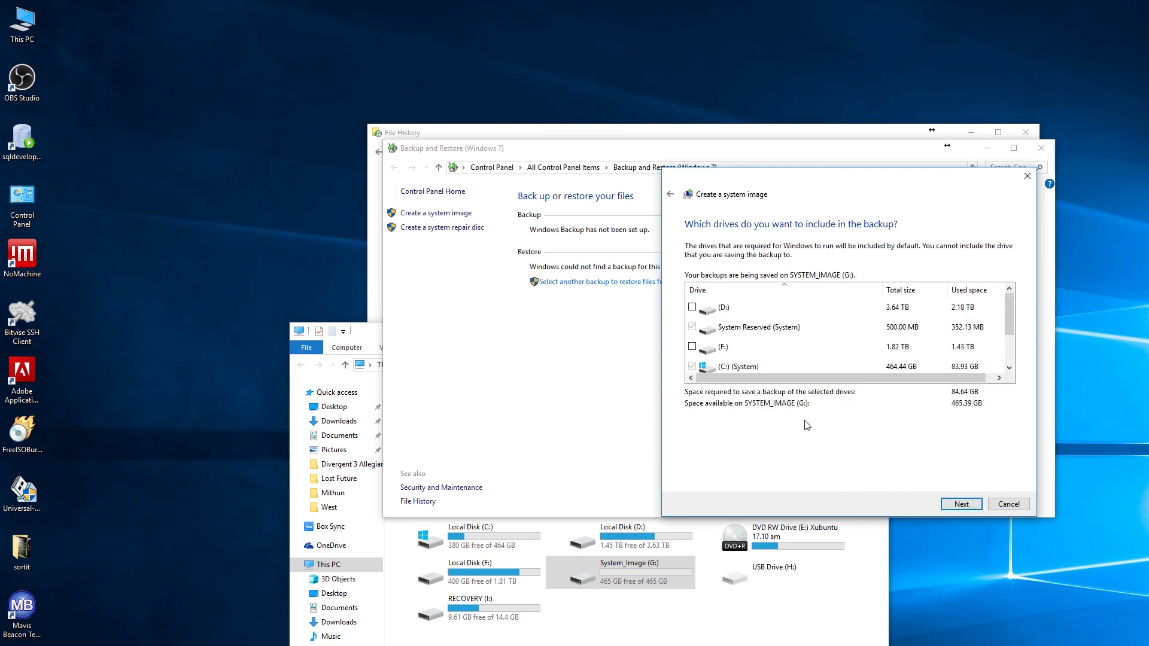
{"action": "left_click_drag", "start_coordinate": [1011, 317], "coordinate": [1009, 349]}
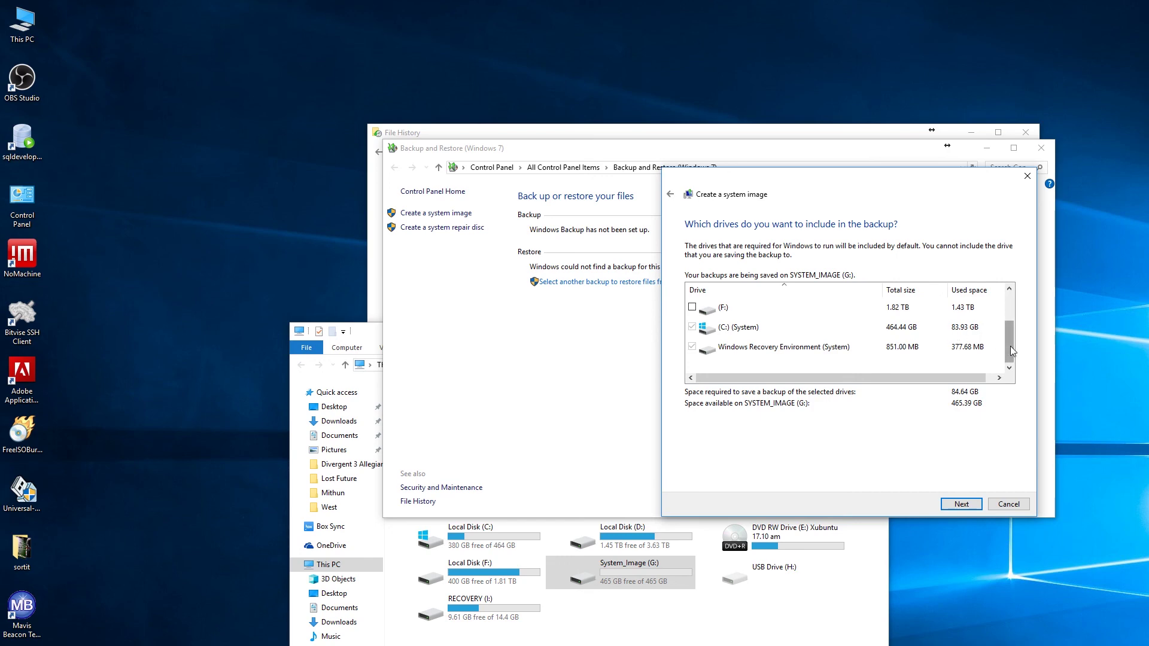
{"action": "left_click_drag", "start_coordinate": [1010, 346], "coordinate": [1006, 319]}
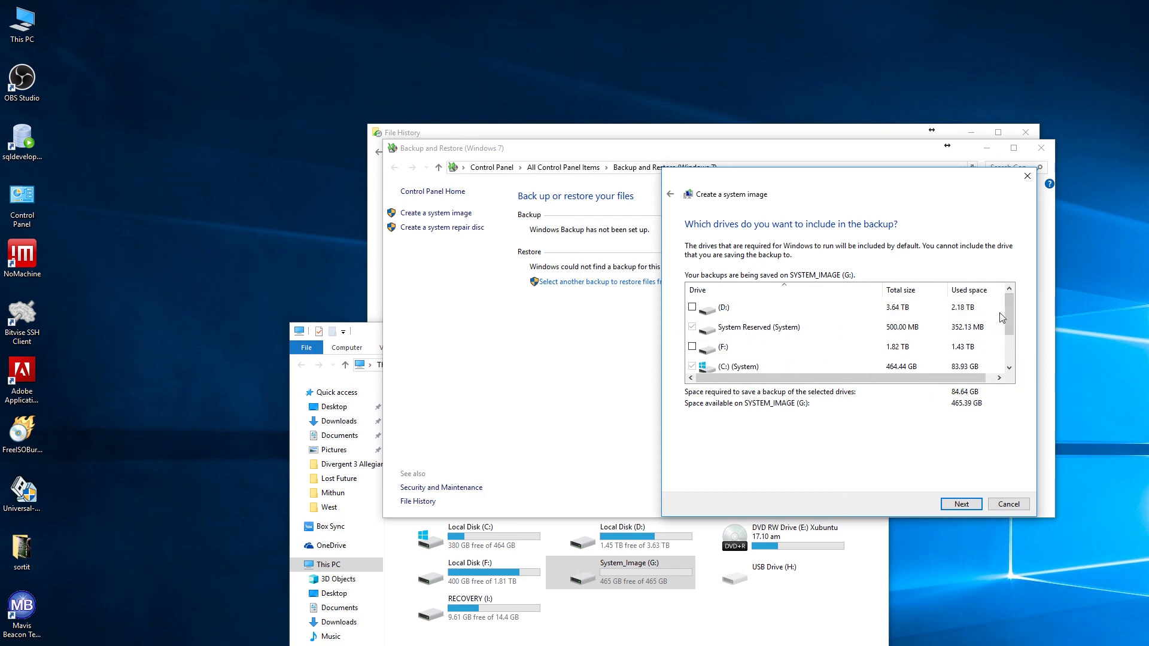
{"action": "left_click_drag", "start_coordinate": [1009, 310], "coordinate": [1011, 340]}
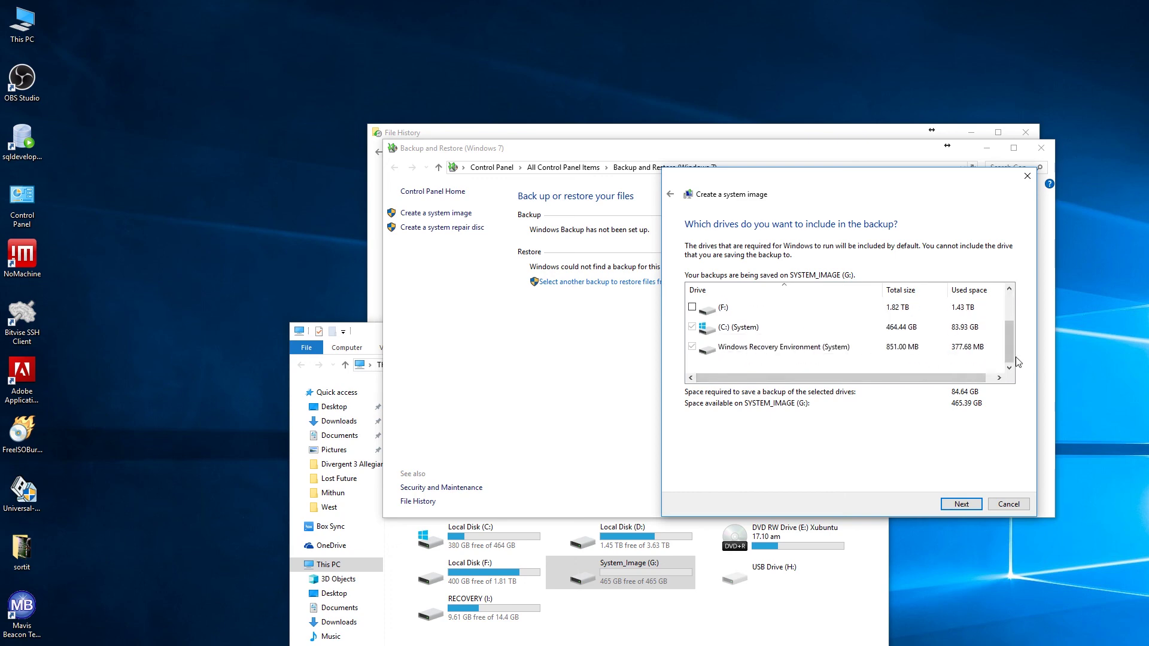
{"action": "left_click_drag", "start_coordinate": [1010, 346], "coordinate": [1010, 303]}
Step: Confirm the backup settings and run the system image backup to SYSTEM_IMAGE (G:) until it completes
{"action": "left_click", "coordinate": [960, 504]}
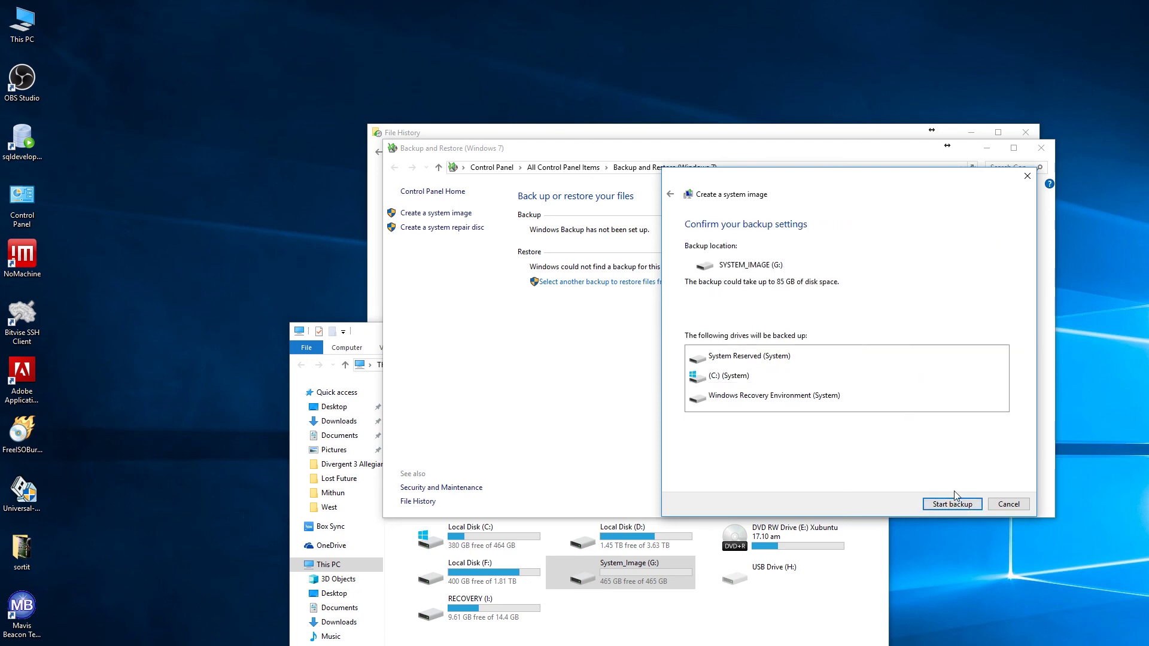
{"action": "left_click", "coordinate": [957, 505]}
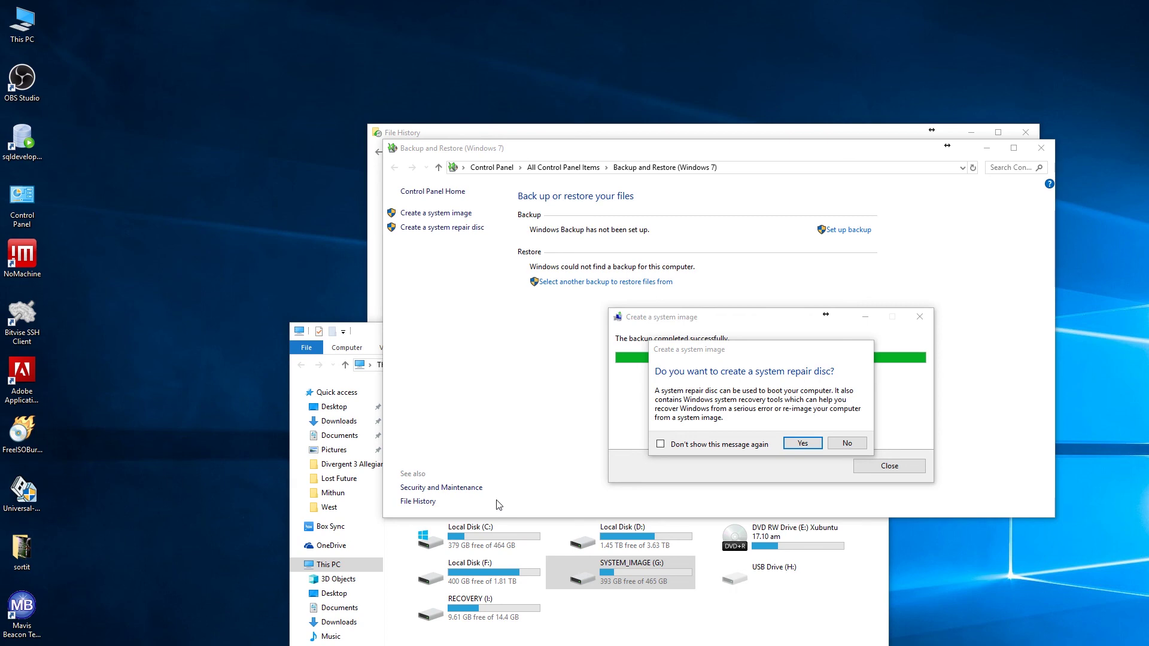
Step: Reposition the repair disc prompt and answer Yes to create a system repair disc
{"action": "left_click_drag", "start_coordinate": [754, 350], "coordinate": [759, 408]}
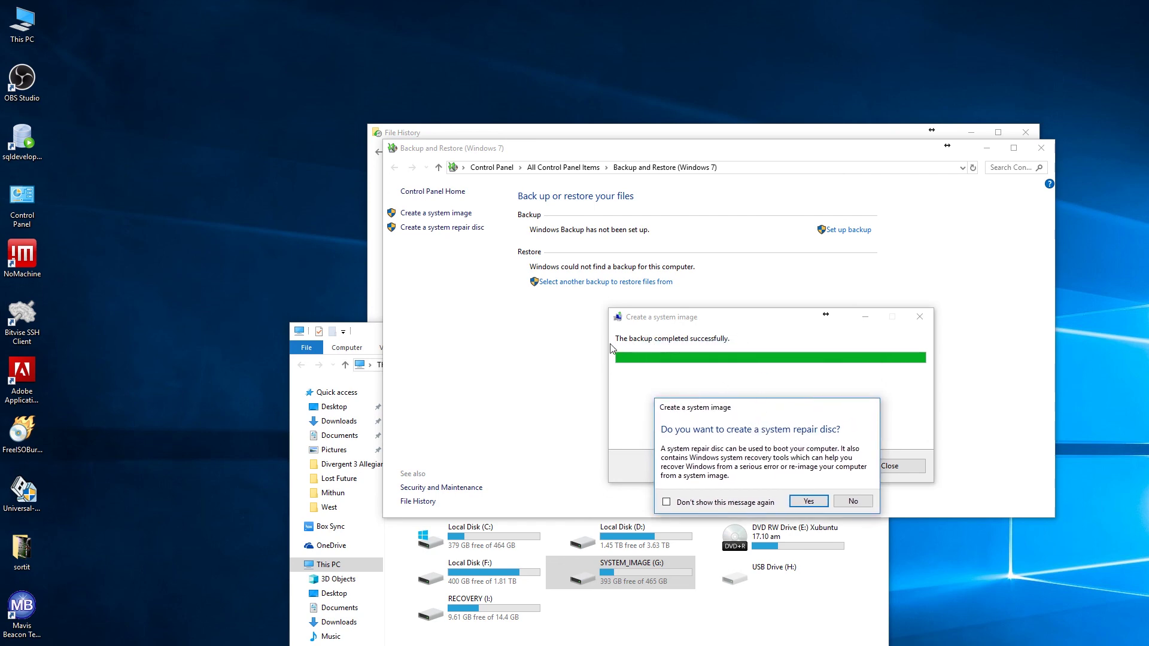
{"action": "left_click_drag", "start_coordinate": [751, 410], "coordinate": [753, 393]}
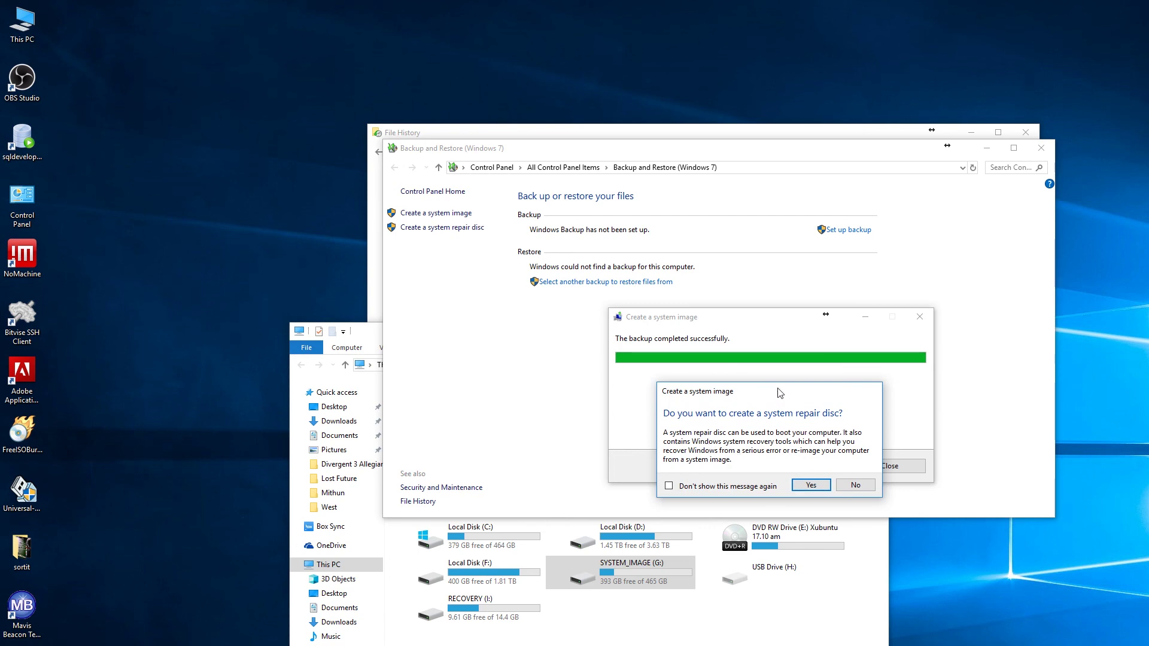
{"action": "left_click_drag", "start_coordinate": [779, 390], "coordinate": [778, 383]}
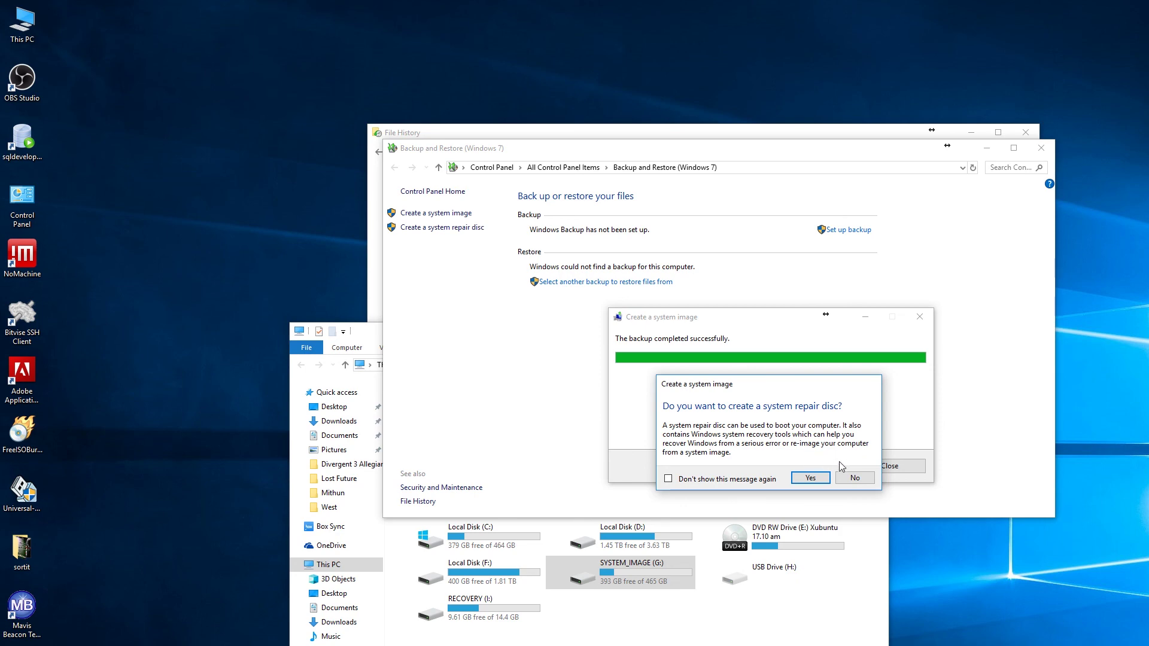
{"action": "left_click", "coordinate": [810, 477]}
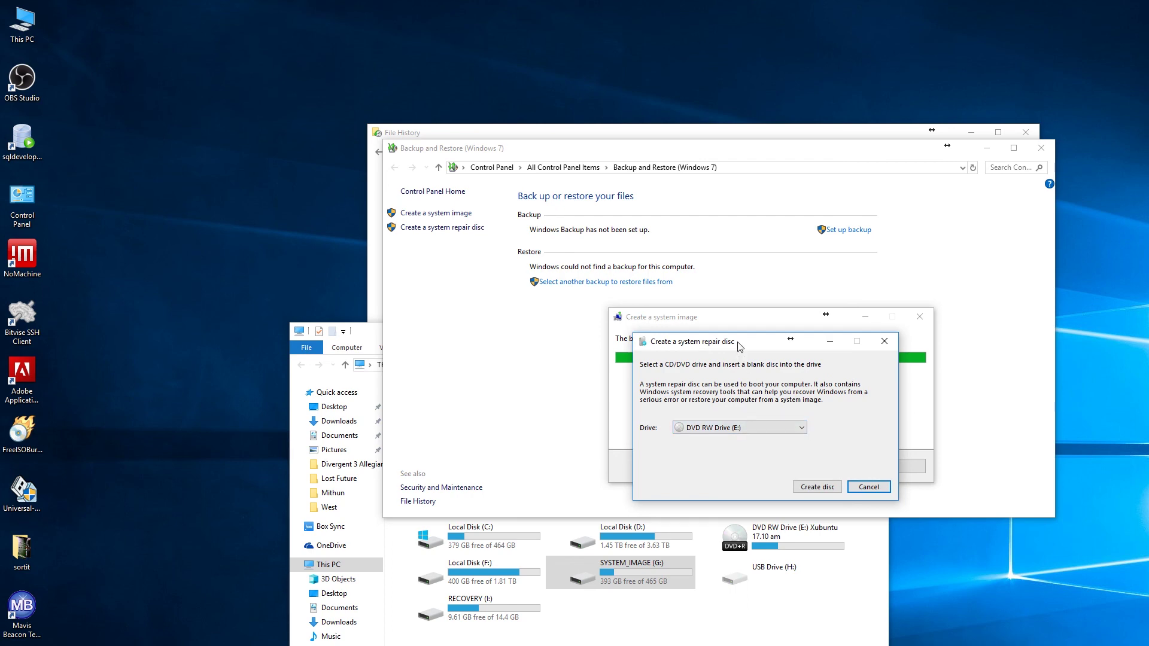
Step: Keep DVD RW Drive (E:) as the drive and burn the system repair disc
{"action": "left_click", "coordinate": [825, 442]}
{"action": "left_click", "coordinate": [833, 439]}
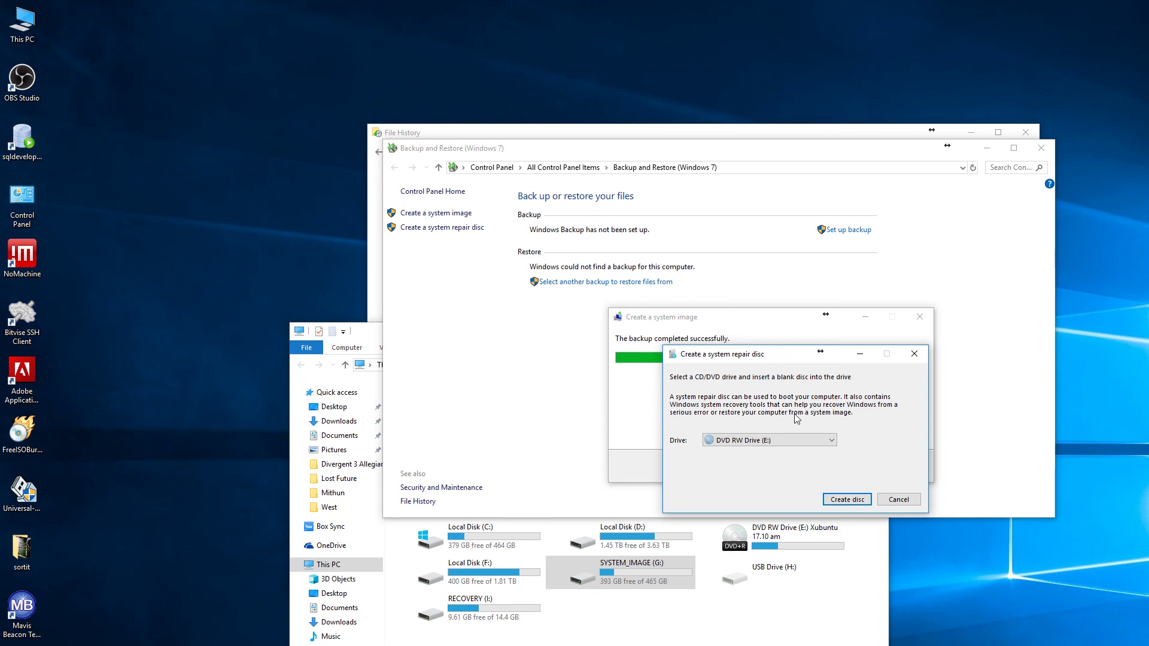
{"action": "key", "text": "Return"}
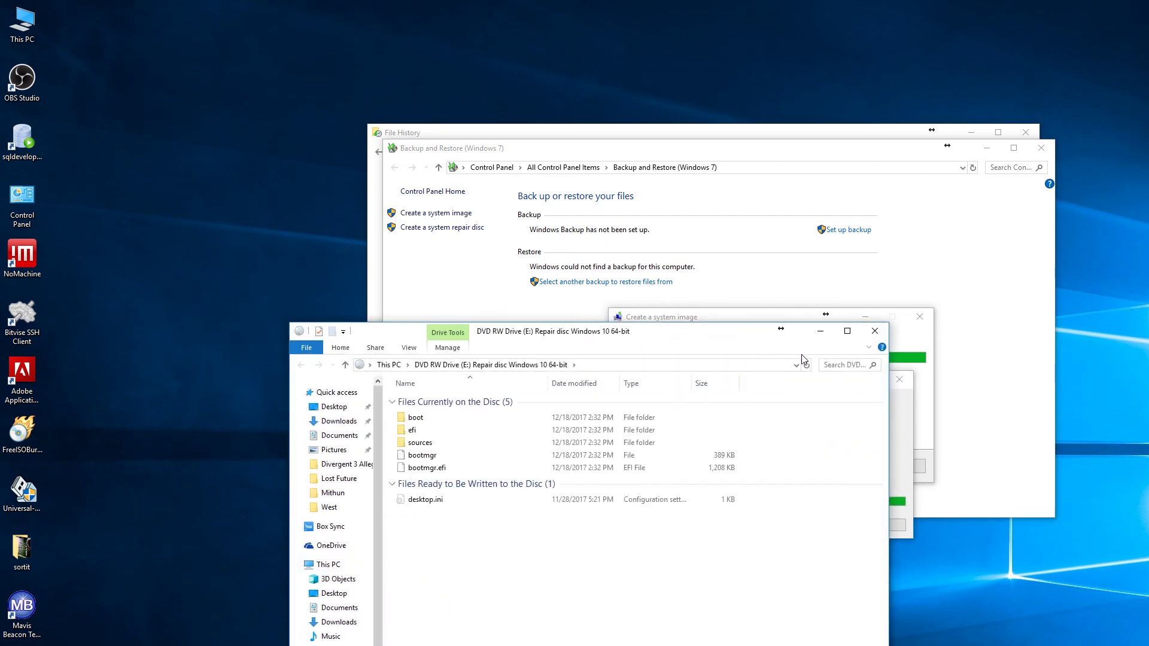
Step: Move aside and close the window showing the DVD RW Drive (E:) contents
{"action": "left_click_drag", "start_coordinate": [698, 340], "coordinate": [751, 467]}
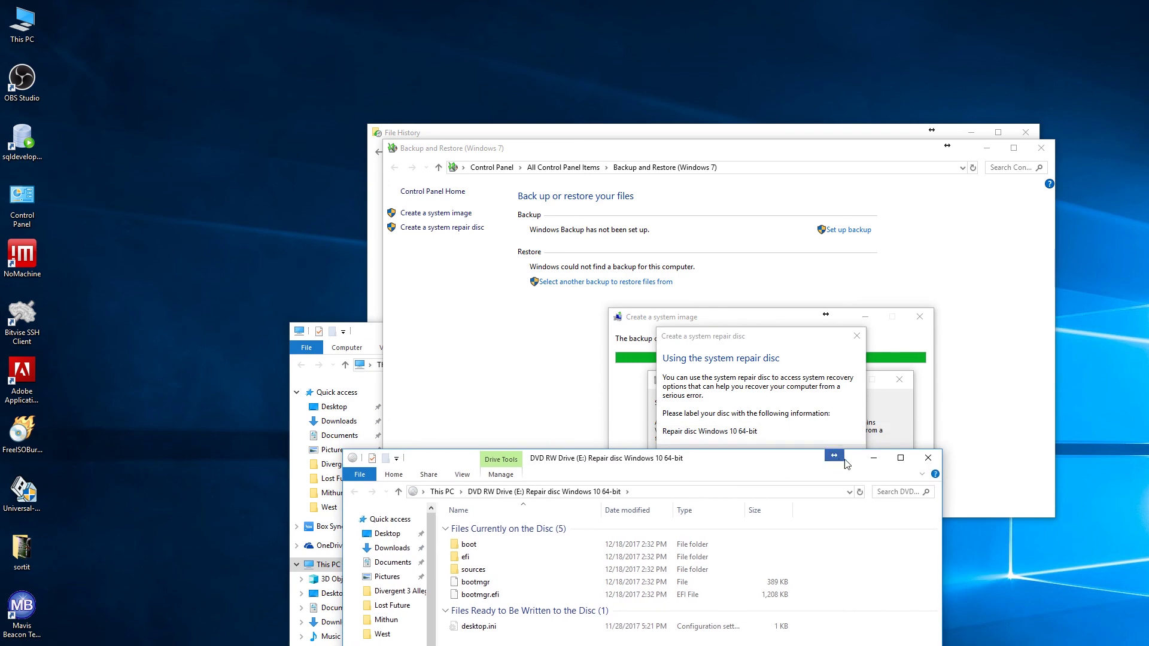
{"action": "left_click", "coordinate": [928, 459]}
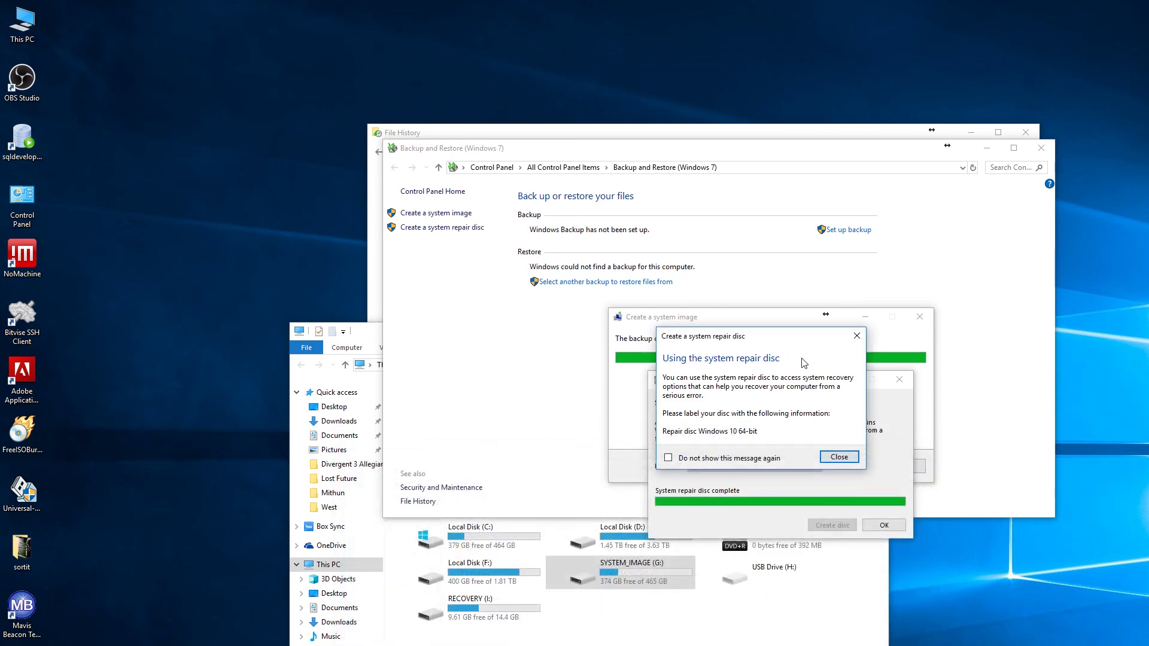